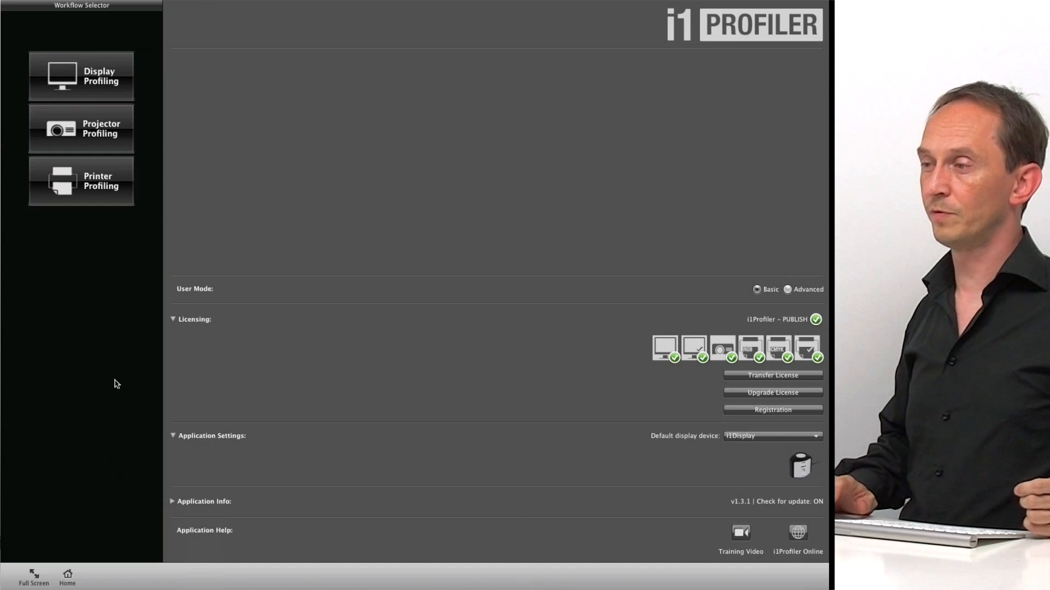
Start the printer profiling workflow and choose EpsonStylusPro3880-1EBD04 as the printer to characterize.
{"action": "left_click", "coordinate": [71, 186]}
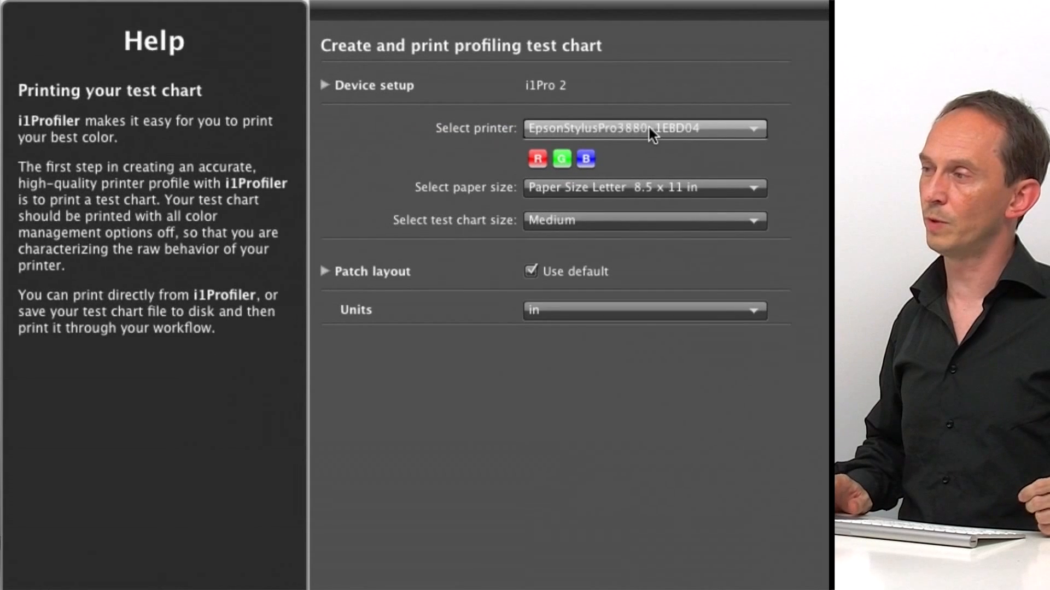
{"action": "left_click", "coordinate": [532, 103]}
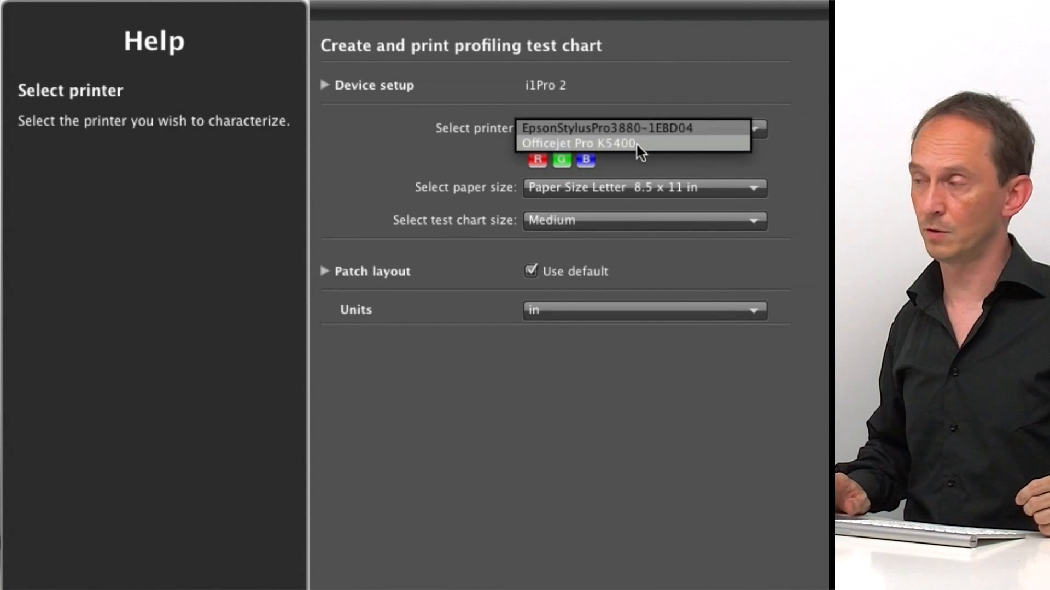
{"action": "left_click", "coordinate": [775, 155]}
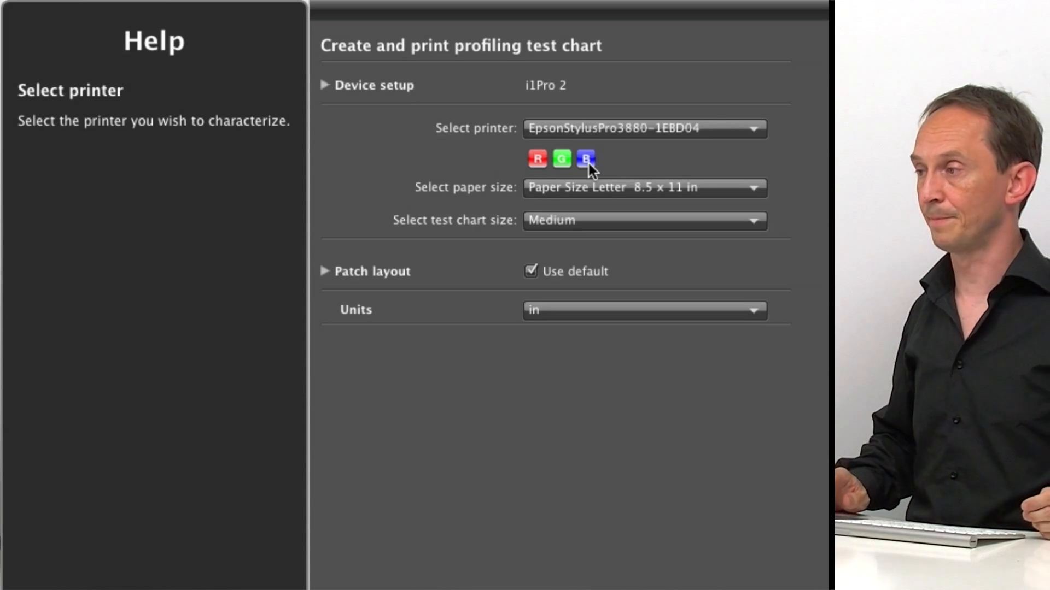
Set the test chart's paper size to A4.
{"action": "mouse_move", "coordinate": [656, 191]}
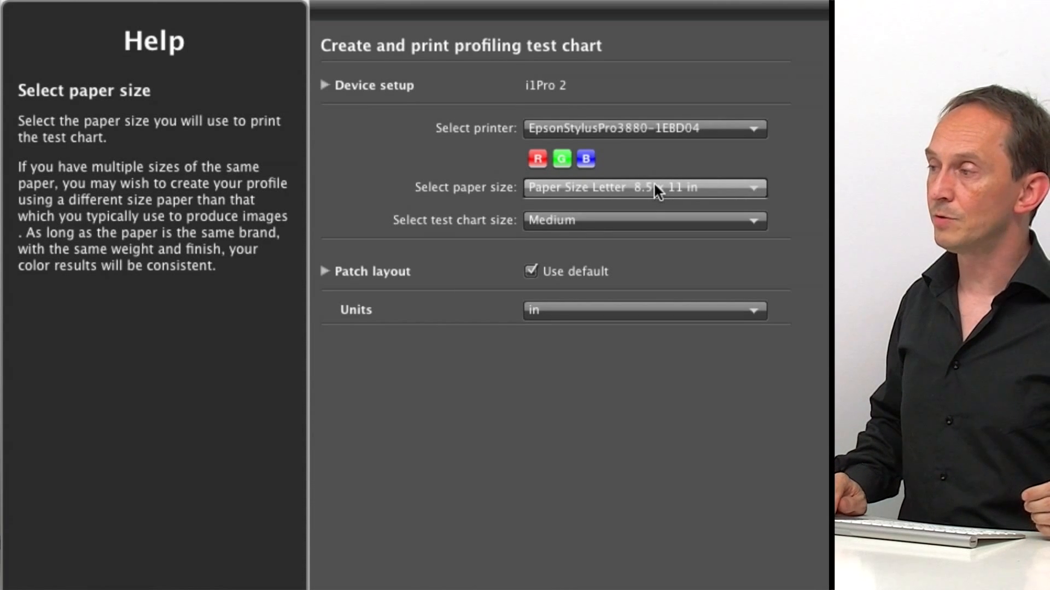
{"action": "left_click", "coordinate": [655, 186]}
{"action": "scroll", "coordinate": [744, 191], "scroll_direction": "up", "scroll_amount": 2}
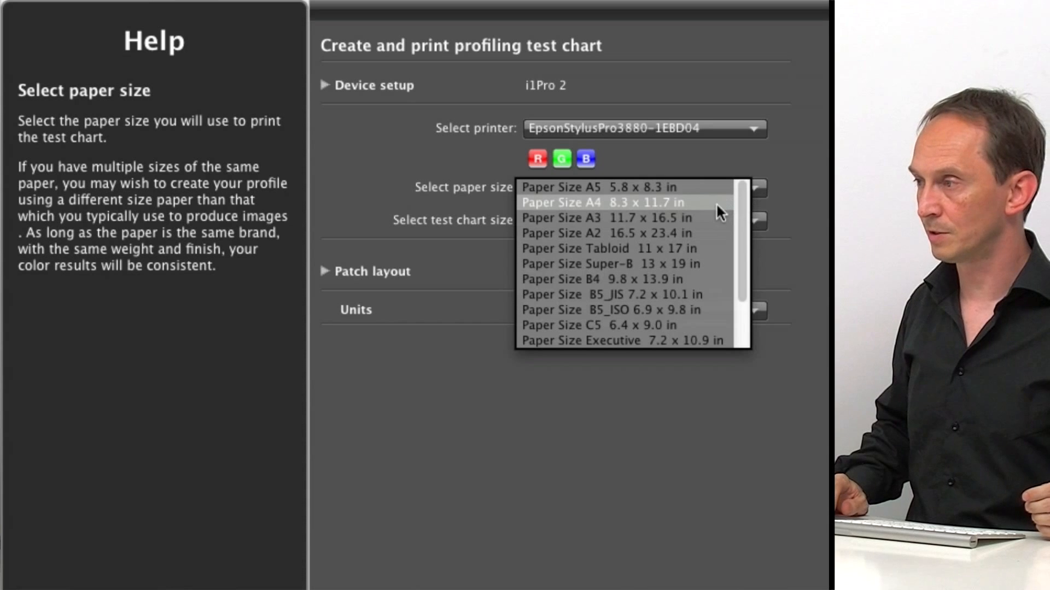
{"action": "left_click", "coordinate": [661, 202]}
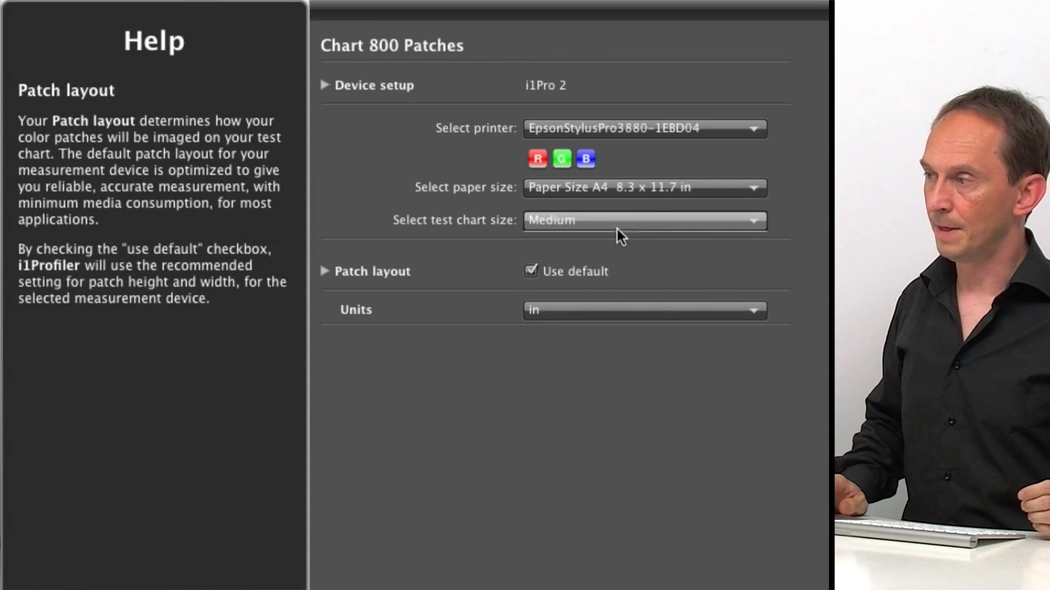
Set the test chart size to Small and the measurement units to mm.
{"action": "left_click", "coordinate": [648, 221]}
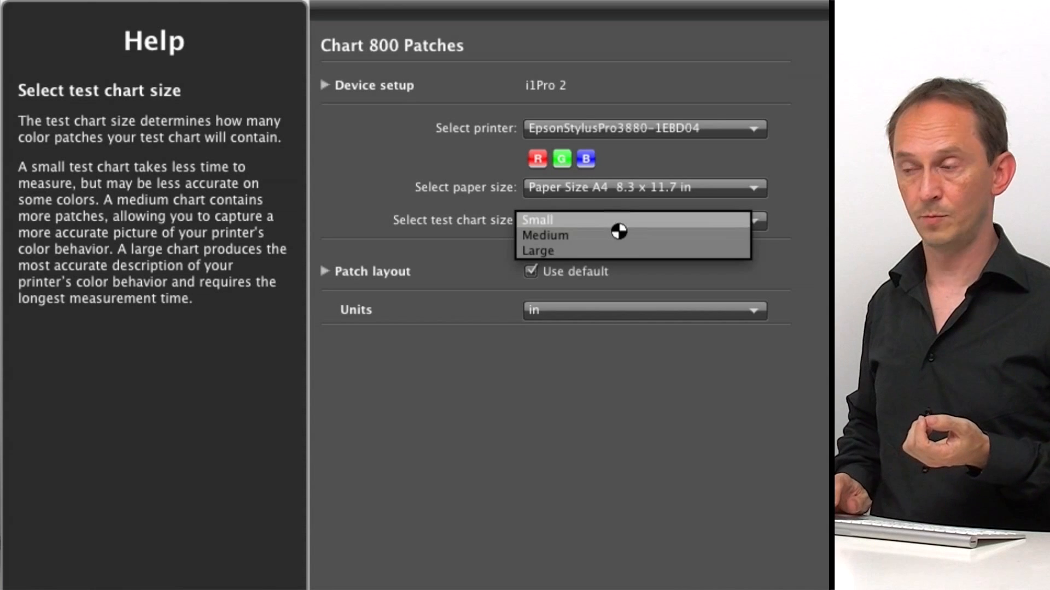
{"action": "left_click", "coordinate": [610, 222]}
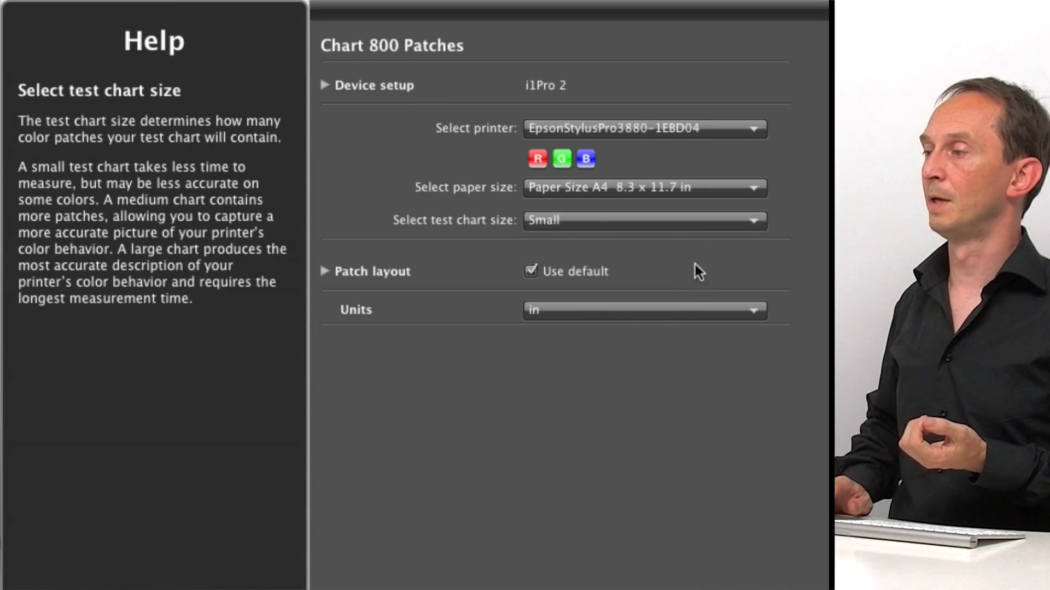
{"action": "mouse_move", "coordinate": [558, 271]}
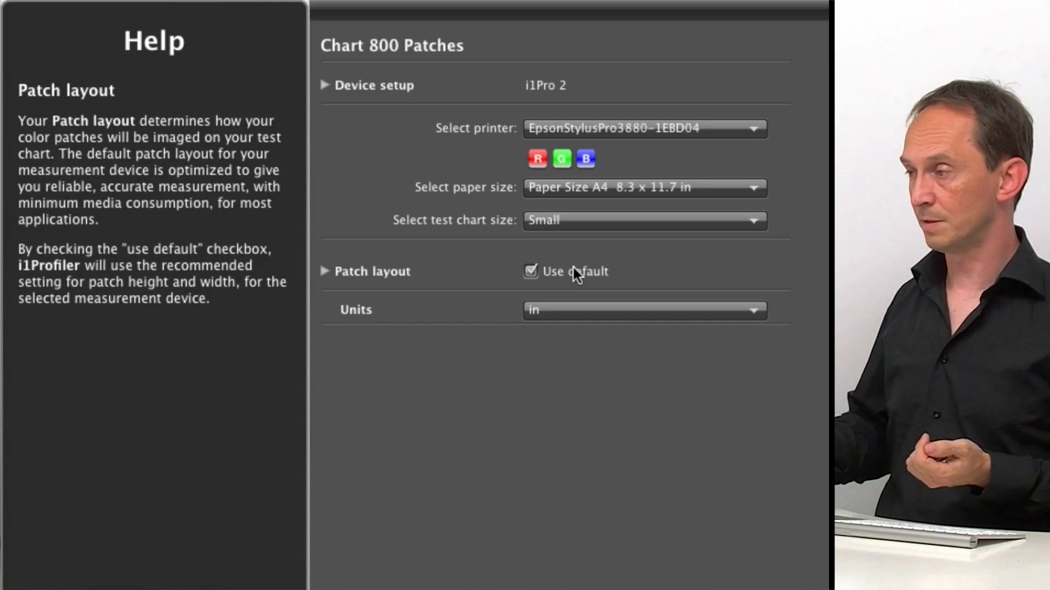
{"action": "left_click", "coordinate": [654, 311]}
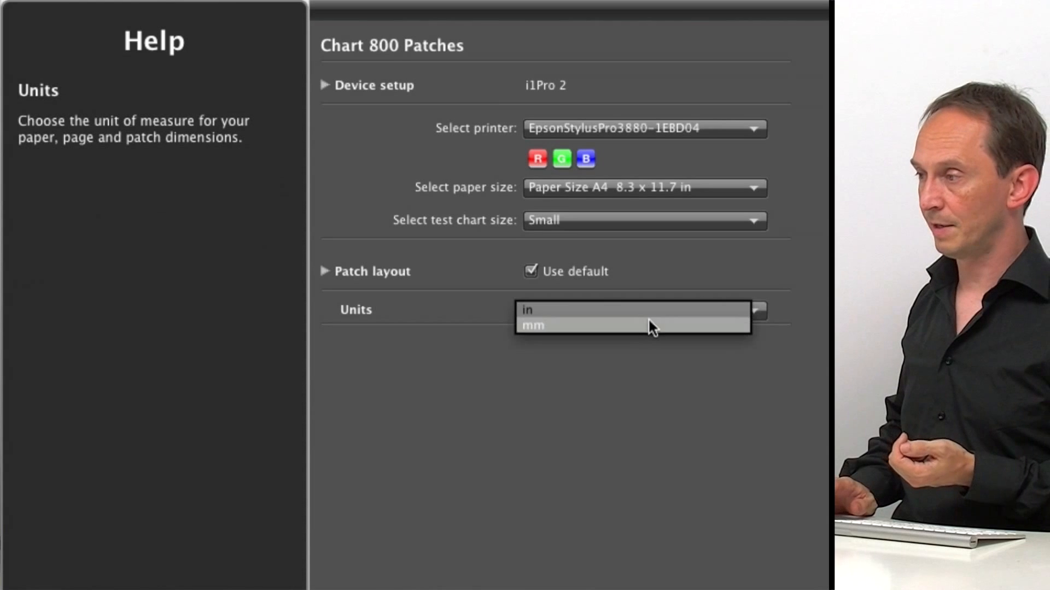
{"action": "left_click", "coordinate": [646, 325]}
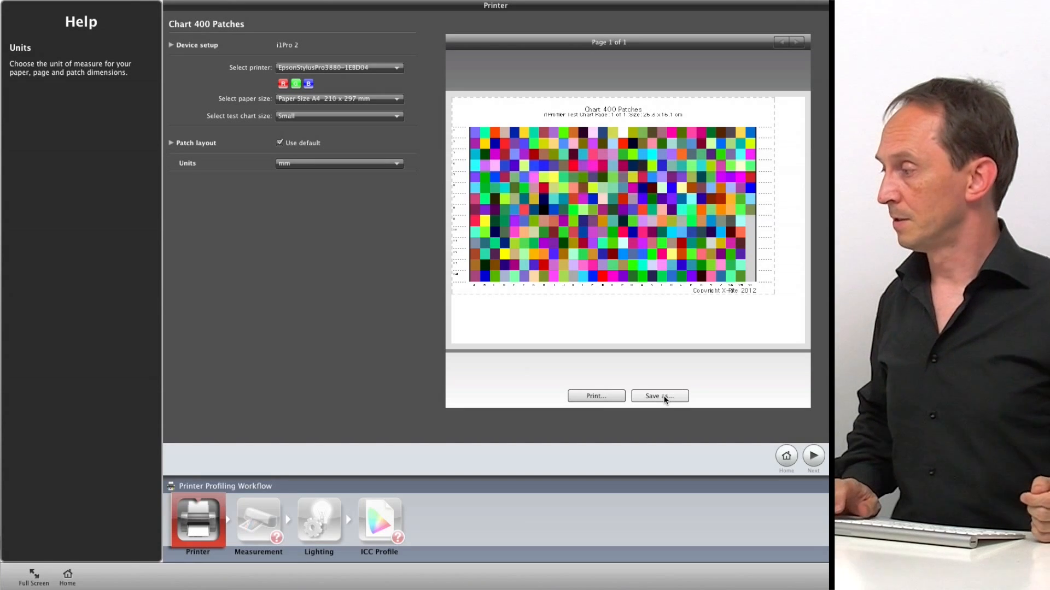
Review the Printer Settings for the print job and print the 400-patch test chart on the Epson printer.
{"action": "left_click", "coordinate": [600, 397]}
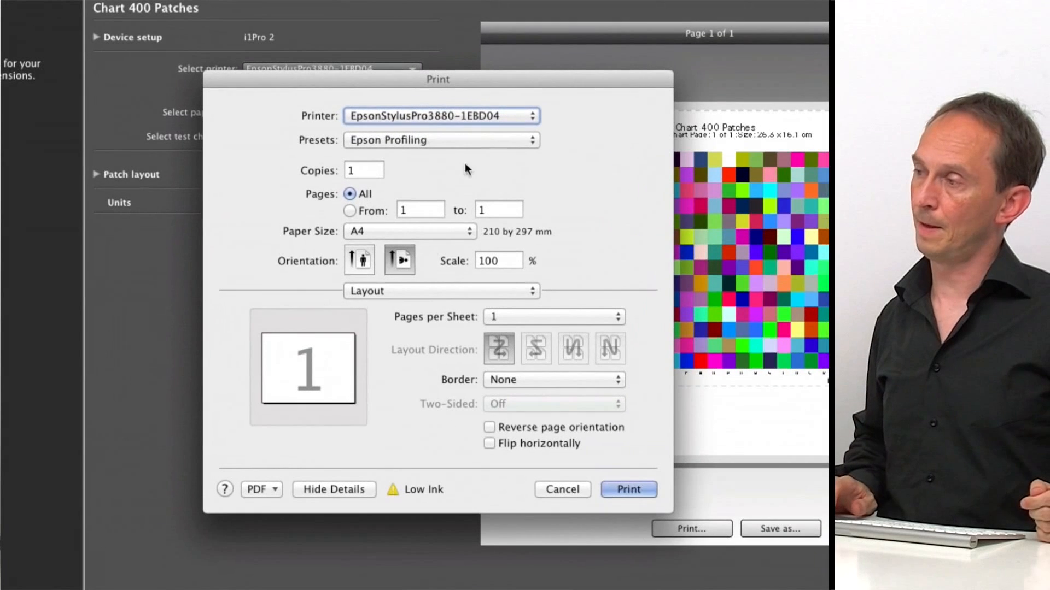
{"action": "left_click", "coordinate": [454, 291]}
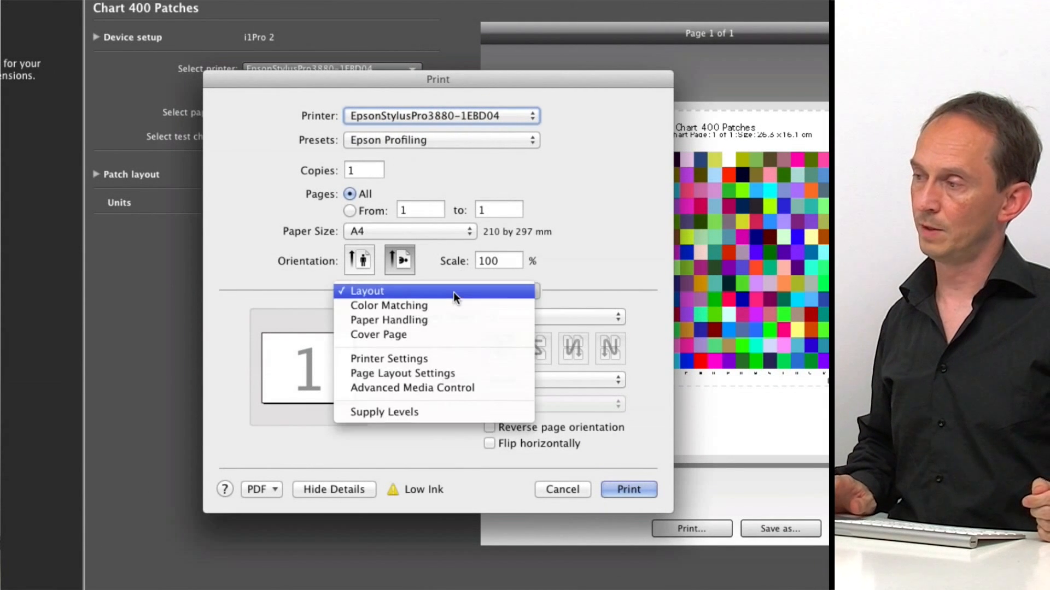
{"action": "left_click", "coordinate": [437, 360]}
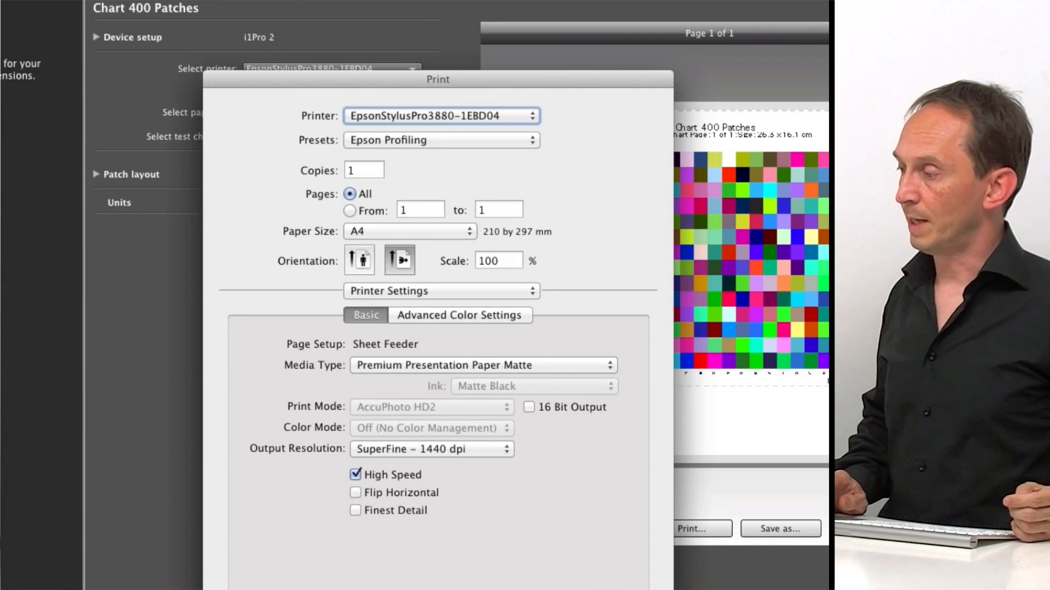
{"action": "left_click", "coordinate": [550, 478]}
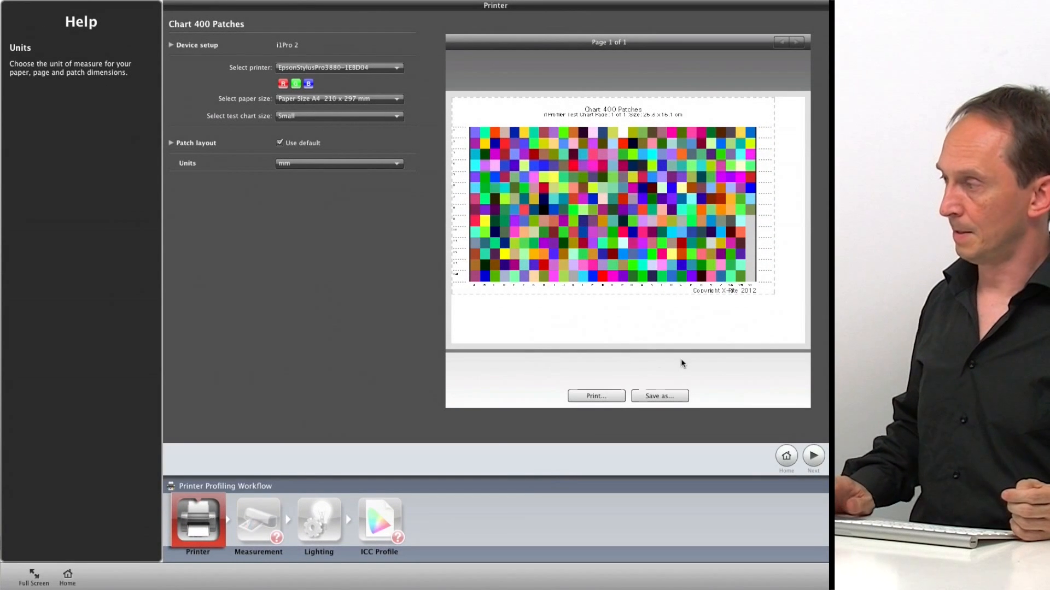
Calibrate the i1Pro 2 in the Measurement stage and look ahead at the Lighting stage before returning to Measurement.
{"action": "left_click", "coordinate": [812, 457]}
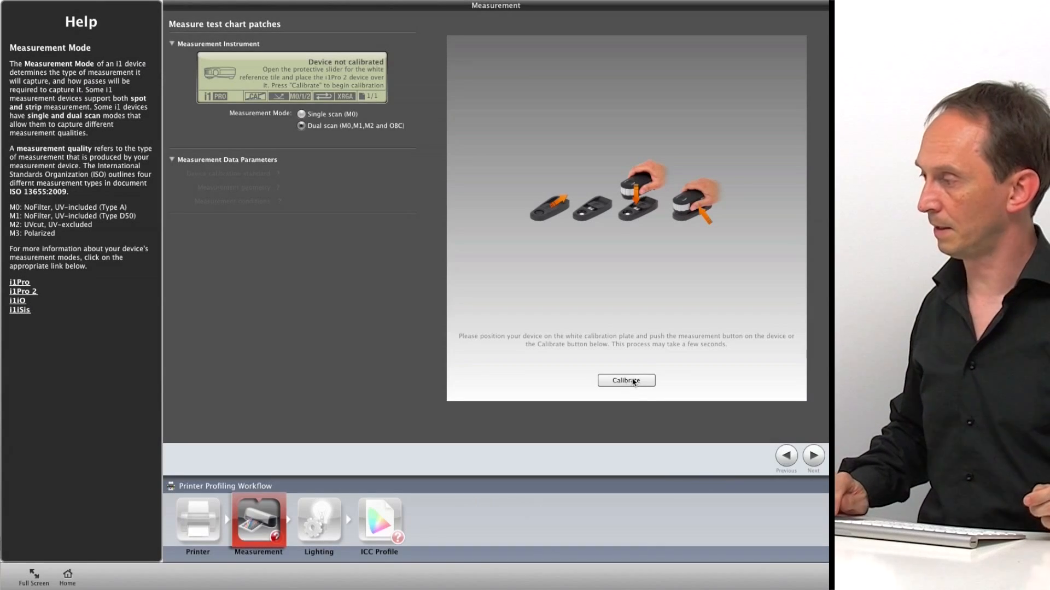
{"action": "left_click", "coordinate": [626, 381]}
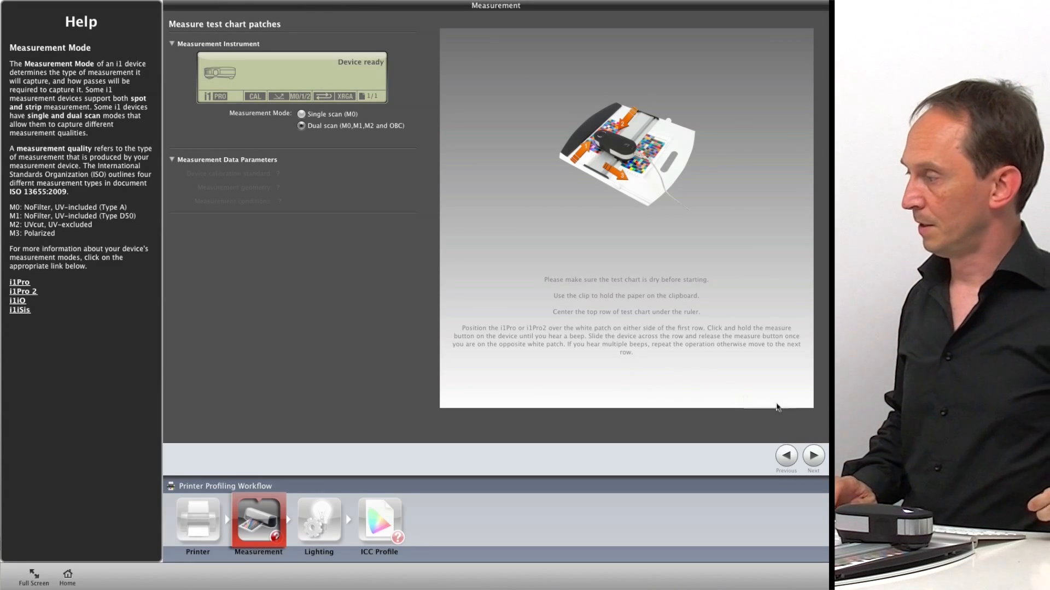
{"action": "left_click", "coordinate": [813, 455]}
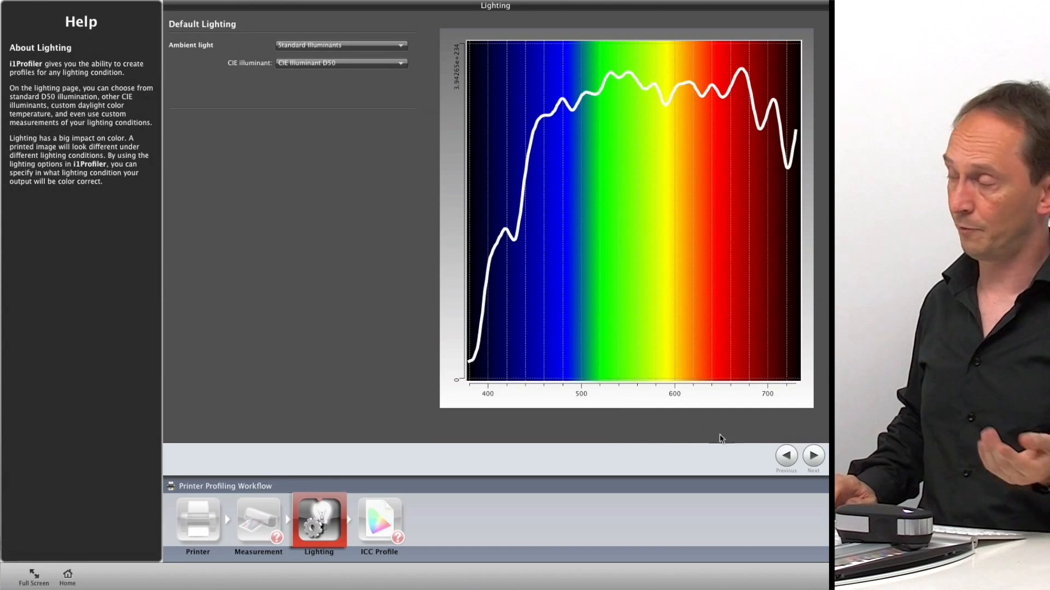
{"action": "left_click", "coordinate": [777, 454]}
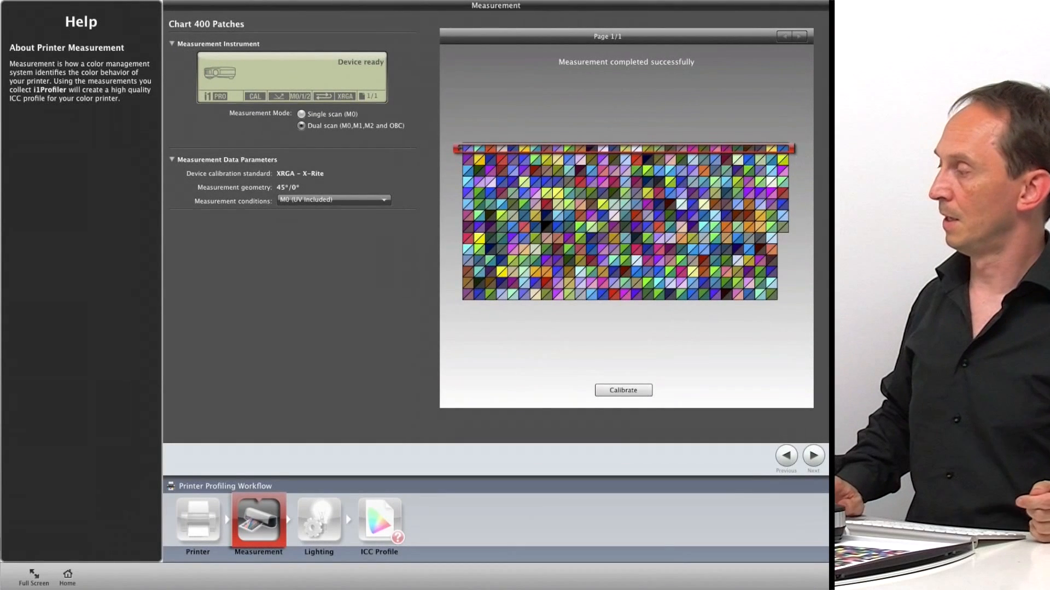
Proceed to the Lighting stage and choose CIE Illuminant D50 as the standard illuminant.
{"action": "left_click", "coordinate": [814, 454]}
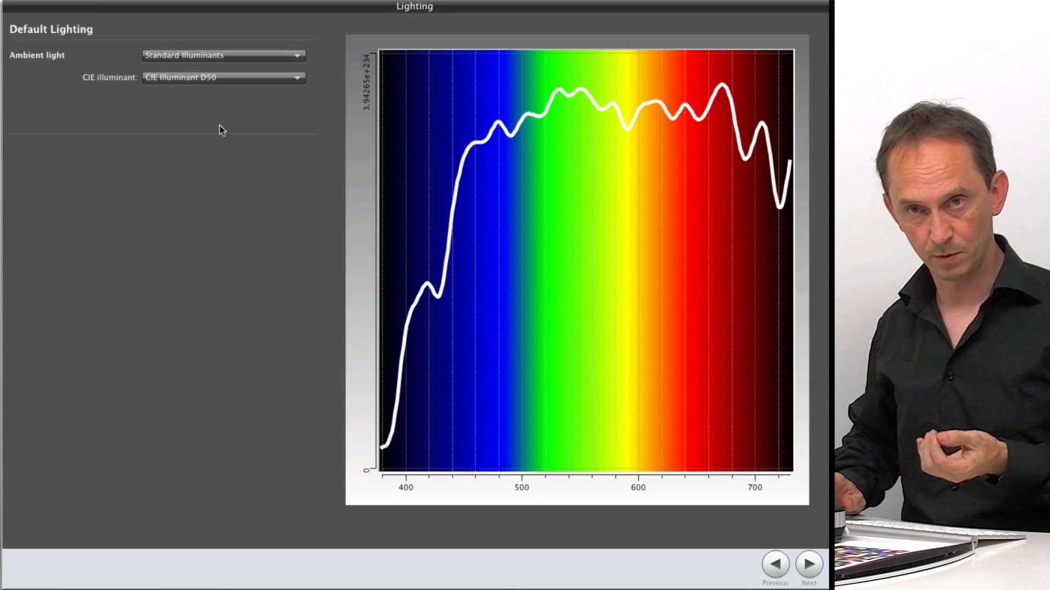
{"action": "left_click", "coordinate": [243, 80]}
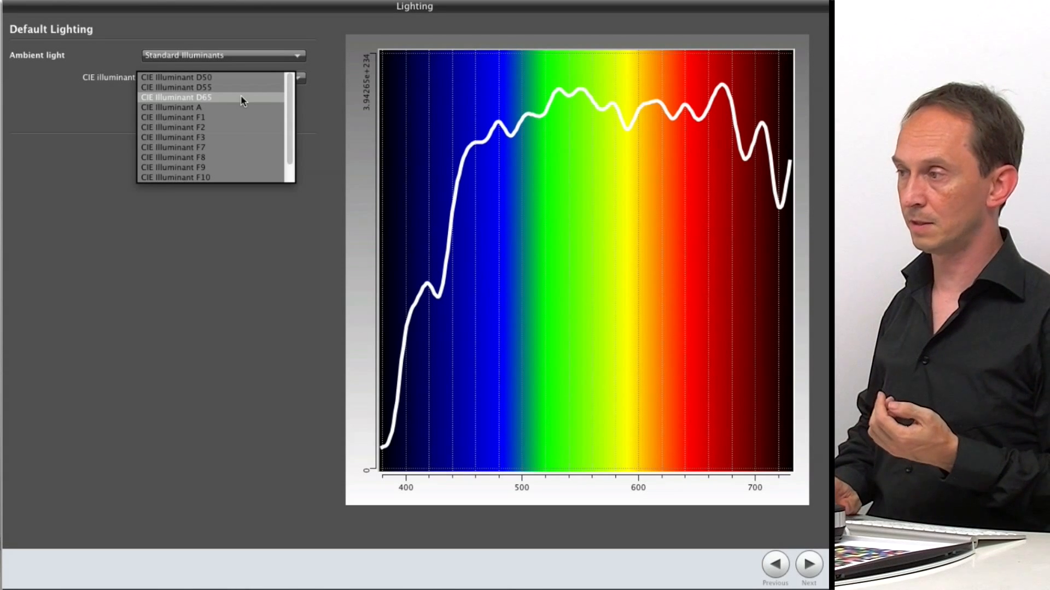
{"action": "left_click", "coordinate": [227, 75]}
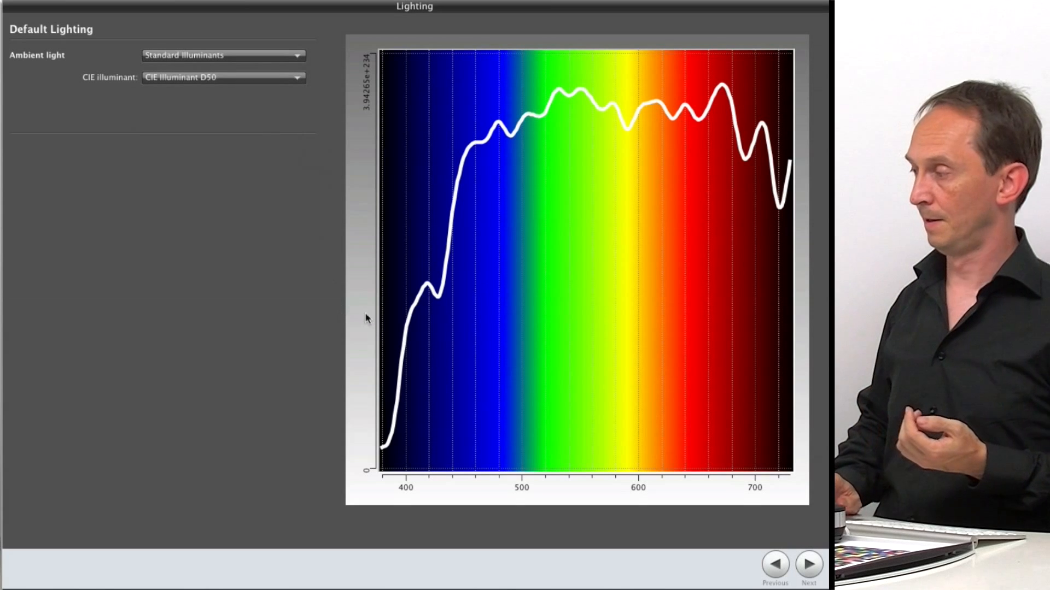
Name the ICC profile i1_3880_PREMIUM_MATTE, then create and save it.
{"action": "left_click", "coordinate": [809, 566]}
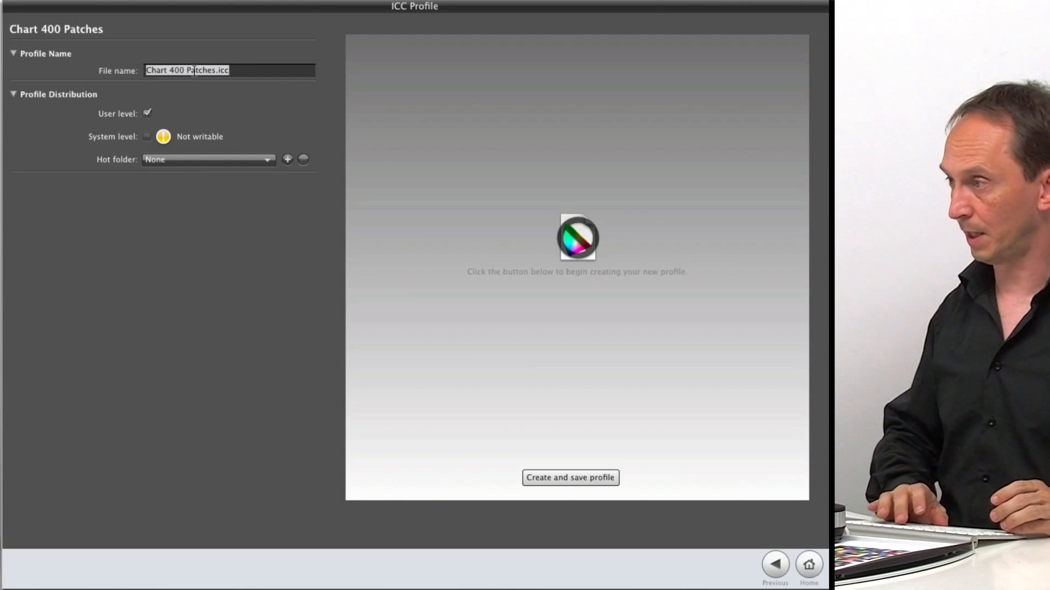
{"action": "type", "text": "i1_"}
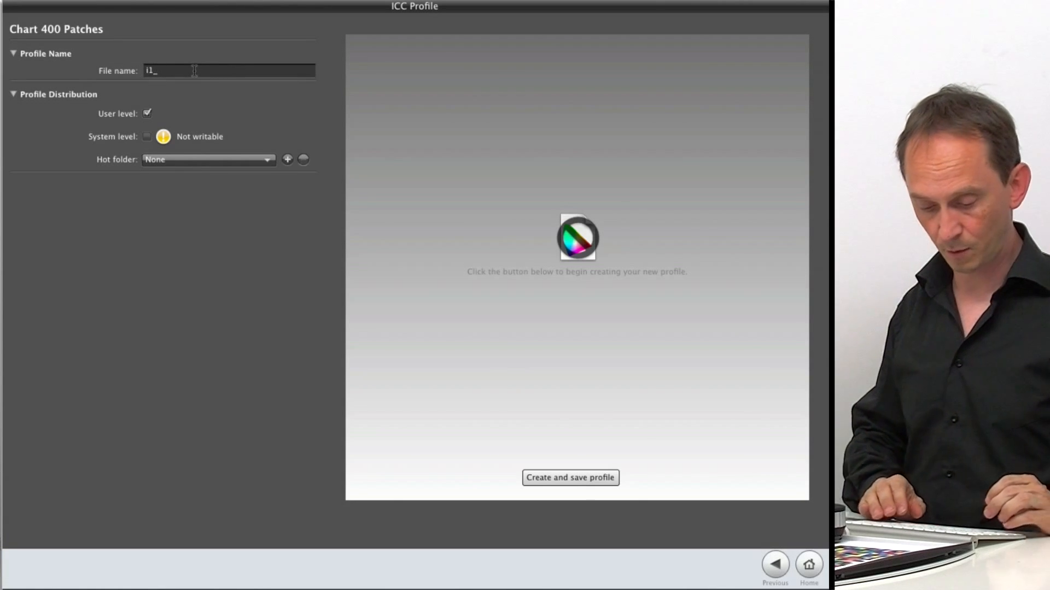
{"action": "type", "text": "3880_PREMIUM"}
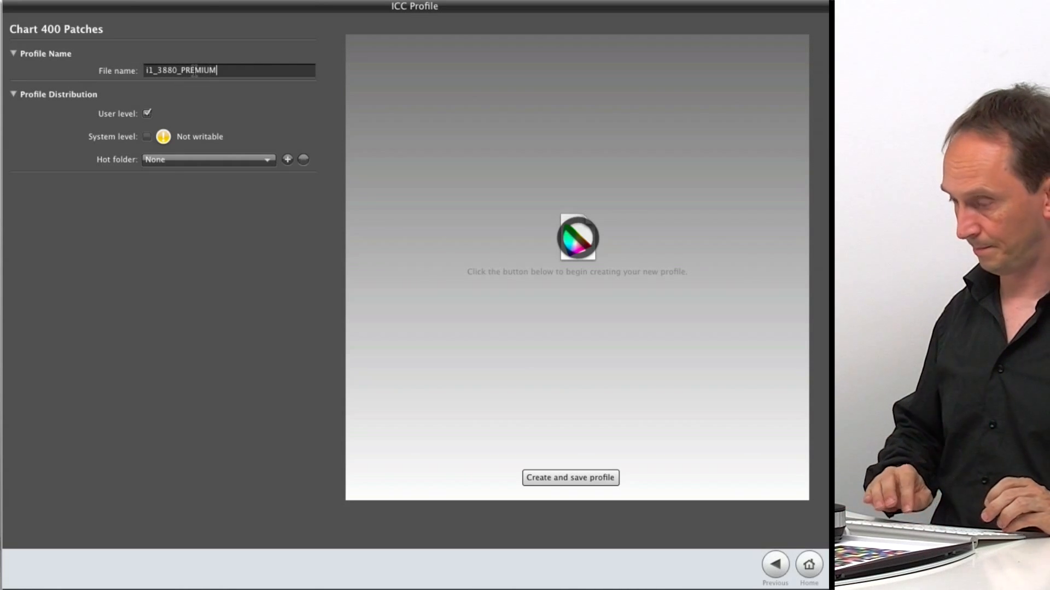
{"action": "type", "text": "_MATTE"}
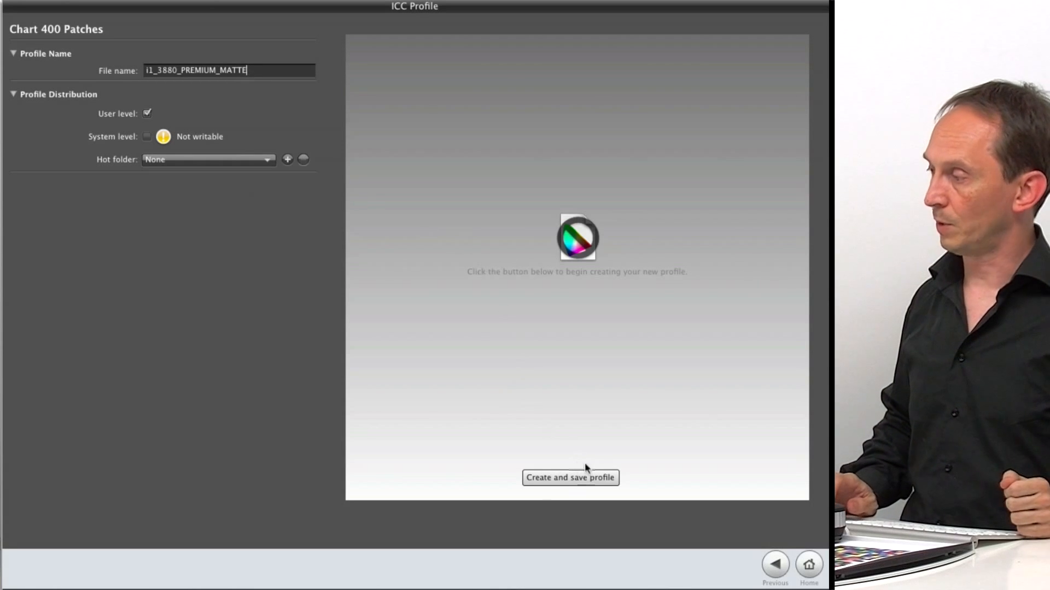
{"action": "left_click", "coordinate": [583, 479]}
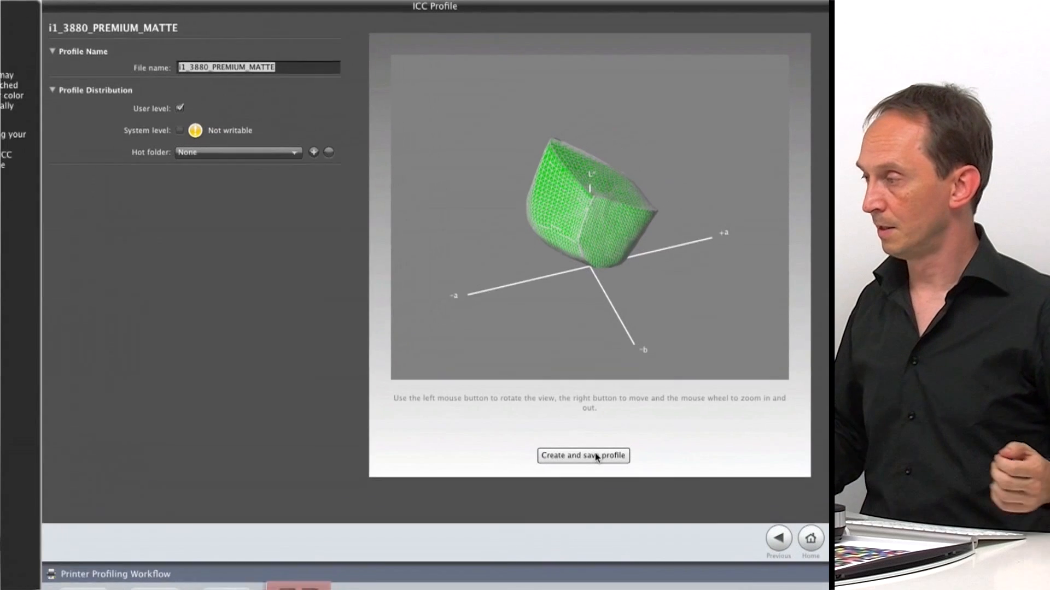
Examine the new profile's 3D gamut plot from several angles.
{"action": "left_click_drag", "start_coordinate": [562, 242], "coordinate": [710, 304]}
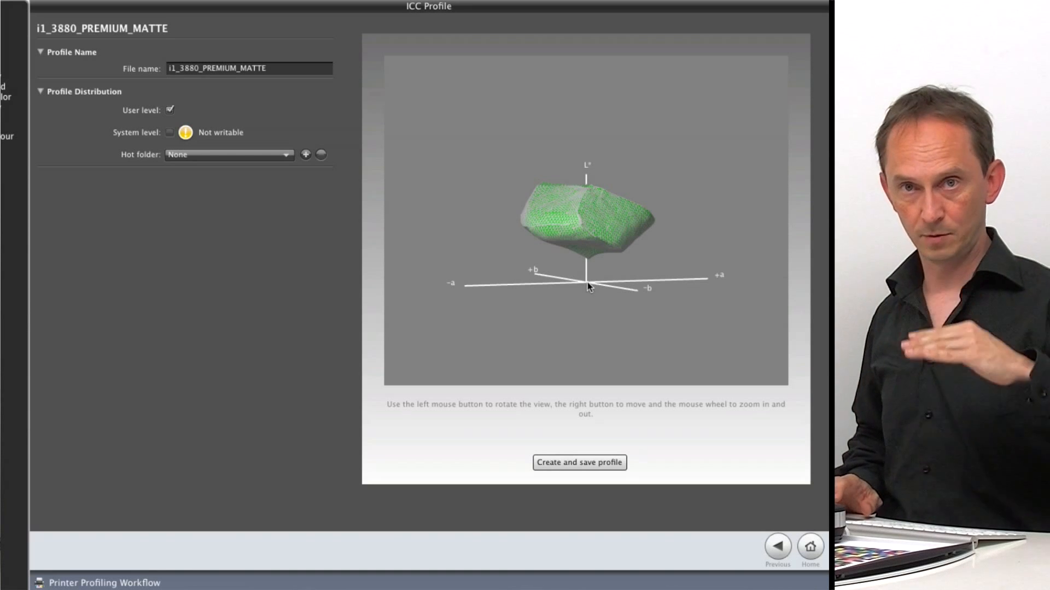
{"action": "left_click_drag", "start_coordinate": [612, 232], "coordinate": [590, 328]}
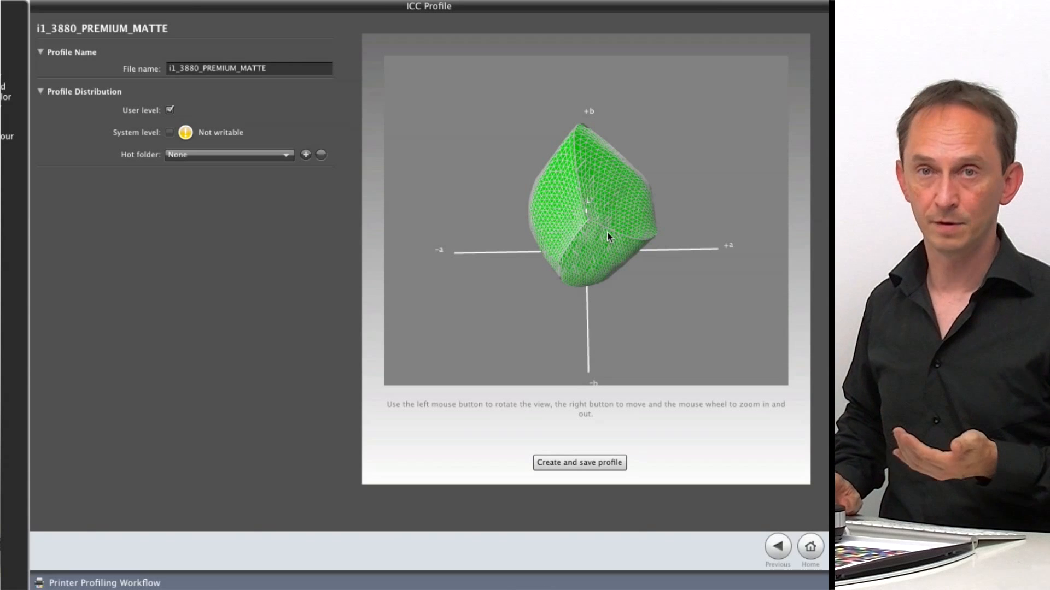
{"action": "left_click_drag", "start_coordinate": [608, 236], "coordinate": [688, 281]}
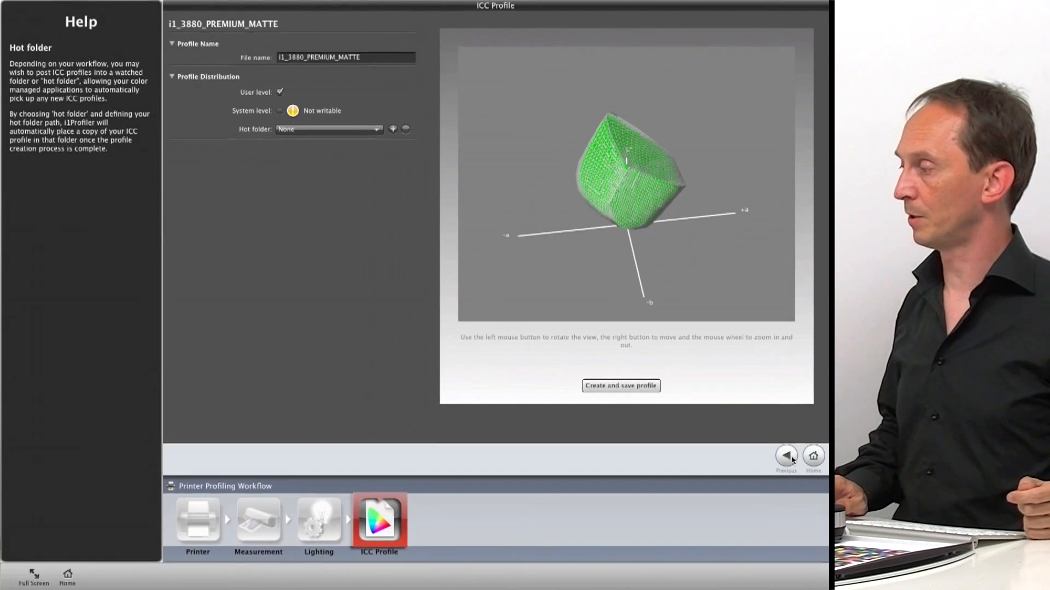
Return to the workflow selector and leave i1Profiler for Finder.
{"action": "left_click", "coordinate": [810, 546]}
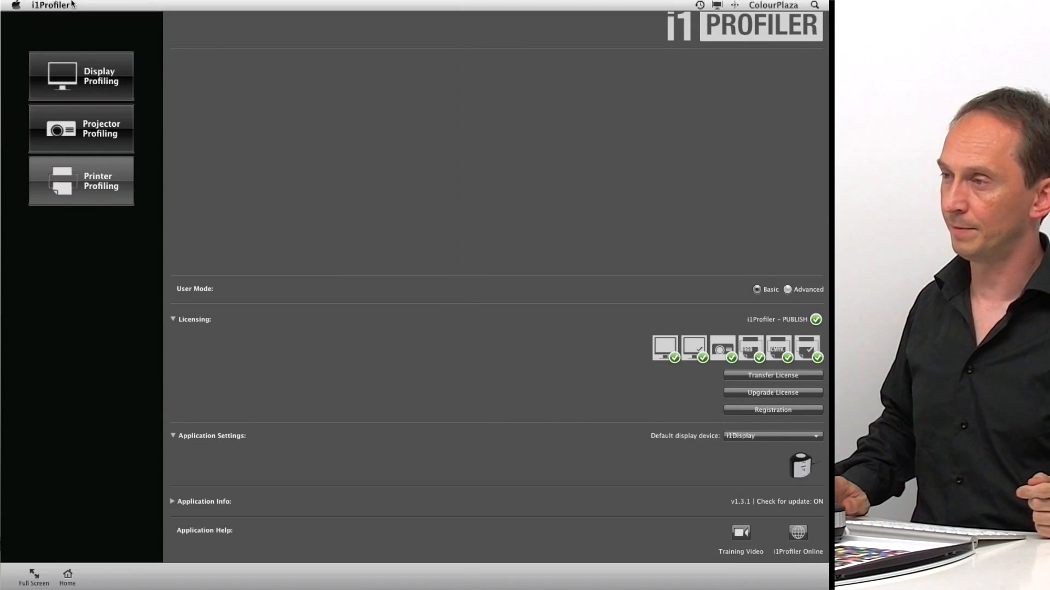
{"action": "left_click", "coordinate": [51, 6]}
{"action": "left_click", "coordinate": [61, 77]}
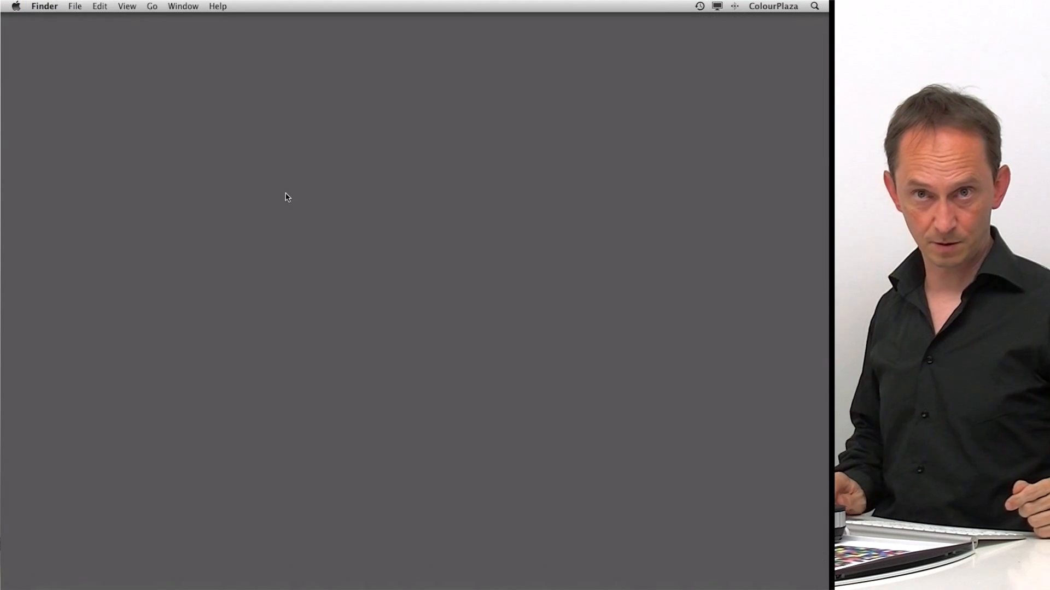
Go to the user Library's ColorSync/Profiles folder and select i1_3880_PREMIUM_MATTE.icc.
{"action": "left_click", "coordinate": [151, 6]}
{"action": "key", "text": "alt"}
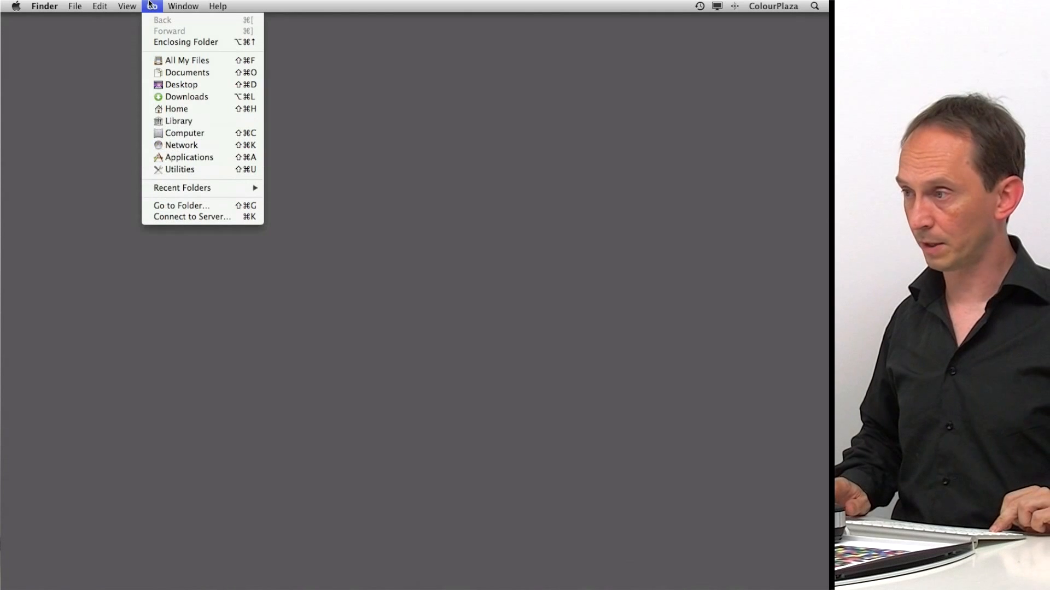
{"action": "left_click", "coordinate": [177, 123]}
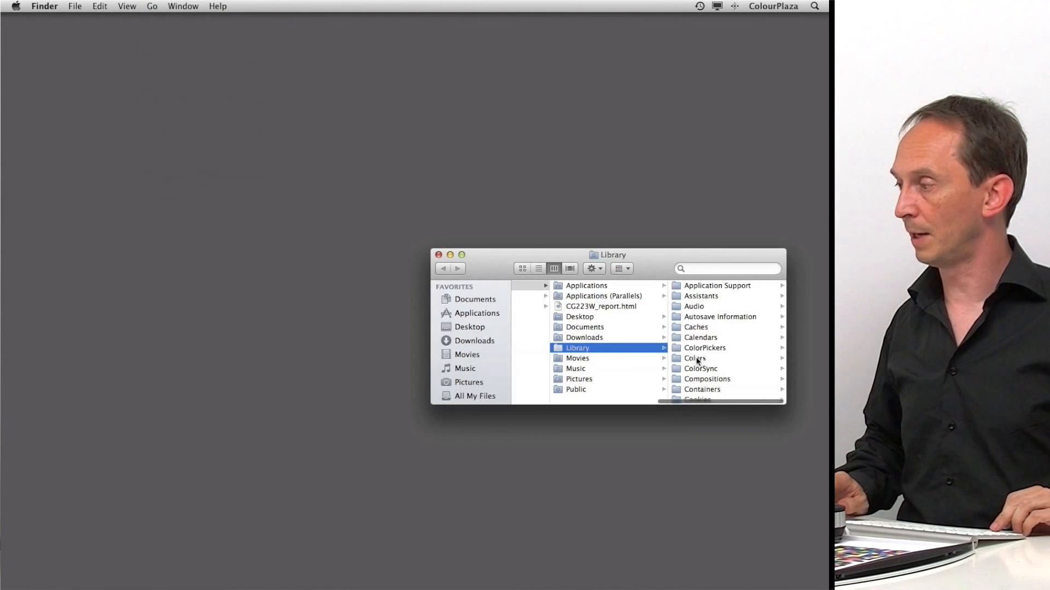
{"action": "left_click", "coordinate": [700, 369]}
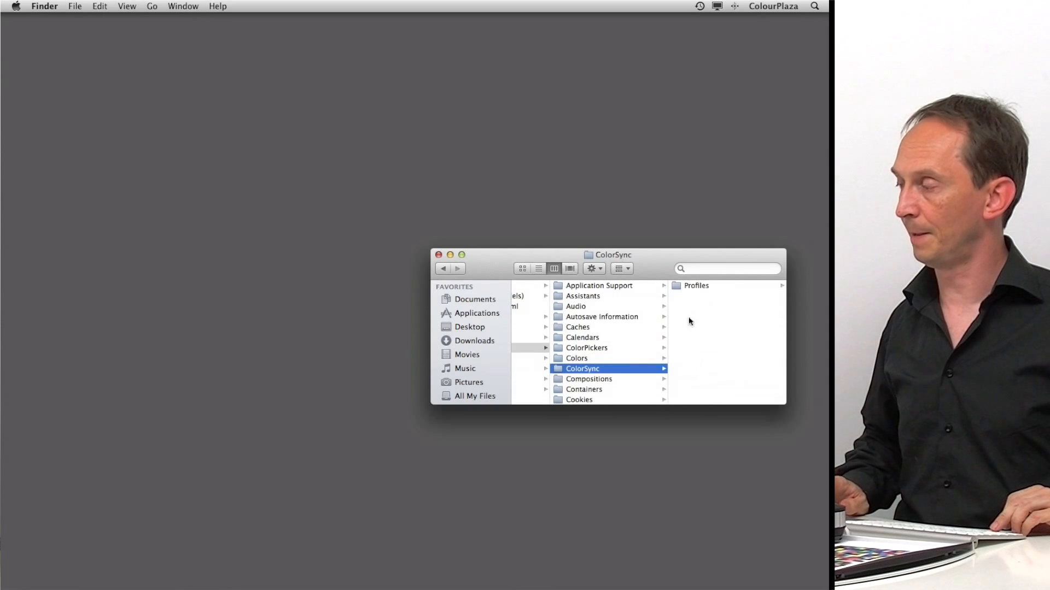
{"action": "left_click", "coordinate": [695, 286]}
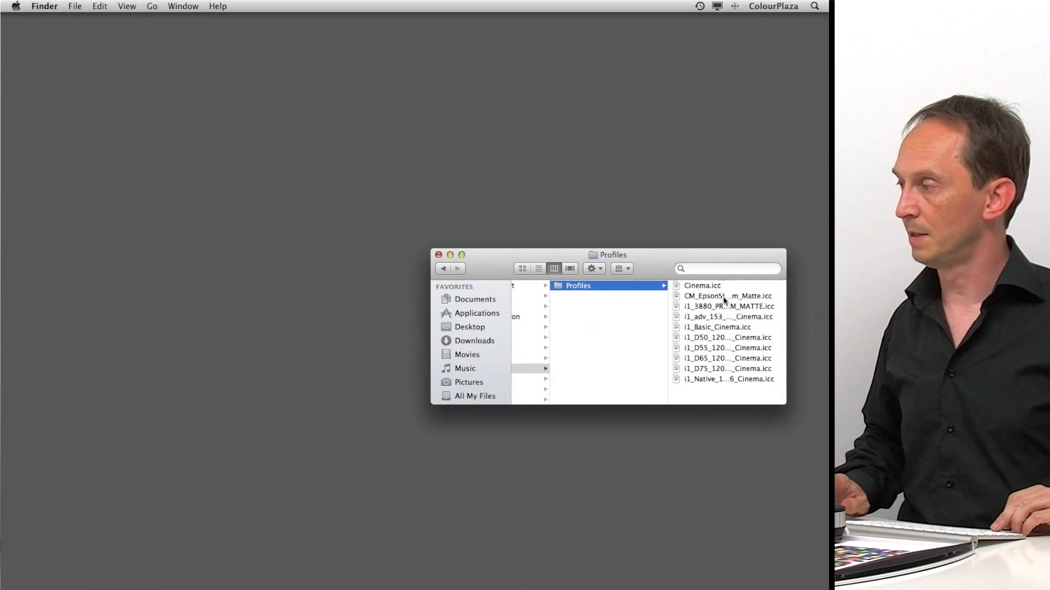
{"action": "left_click", "coordinate": [702, 307]}
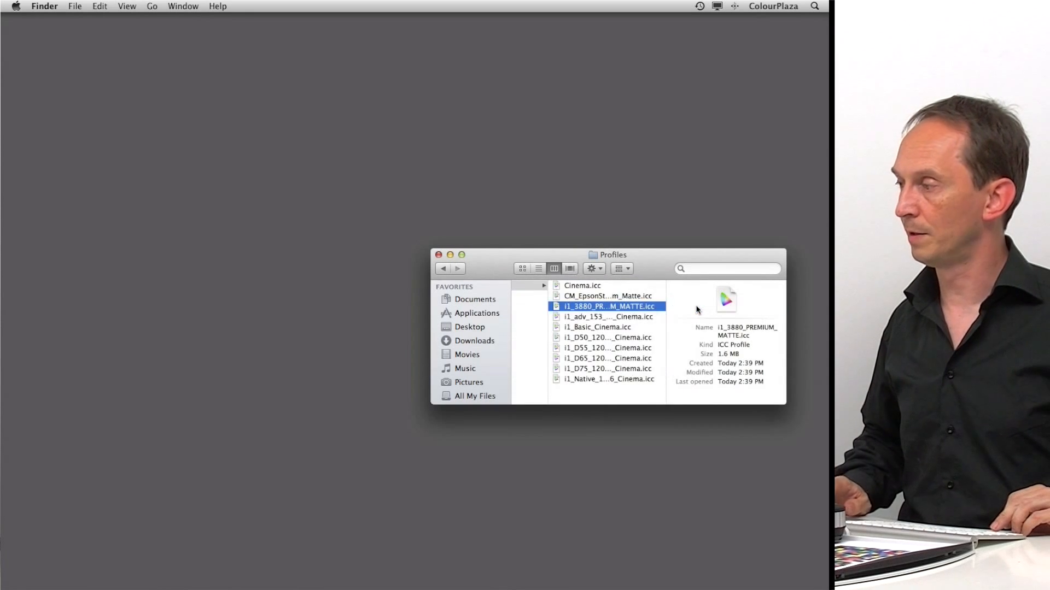
Open i1_3880_PREMIUM_MATTE.icc in ColorSync Utility and examine the A2B1 tag's 3D gamut plot from several angles.
{"action": "double_click", "coordinate": [582, 307]}
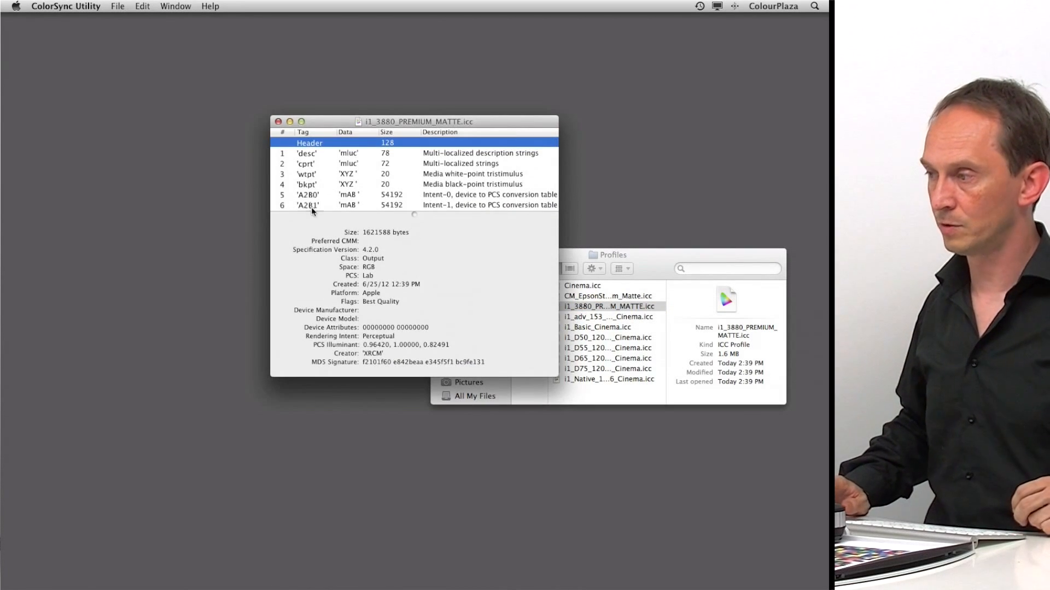
{"action": "left_click", "coordinate": [307, 205]}
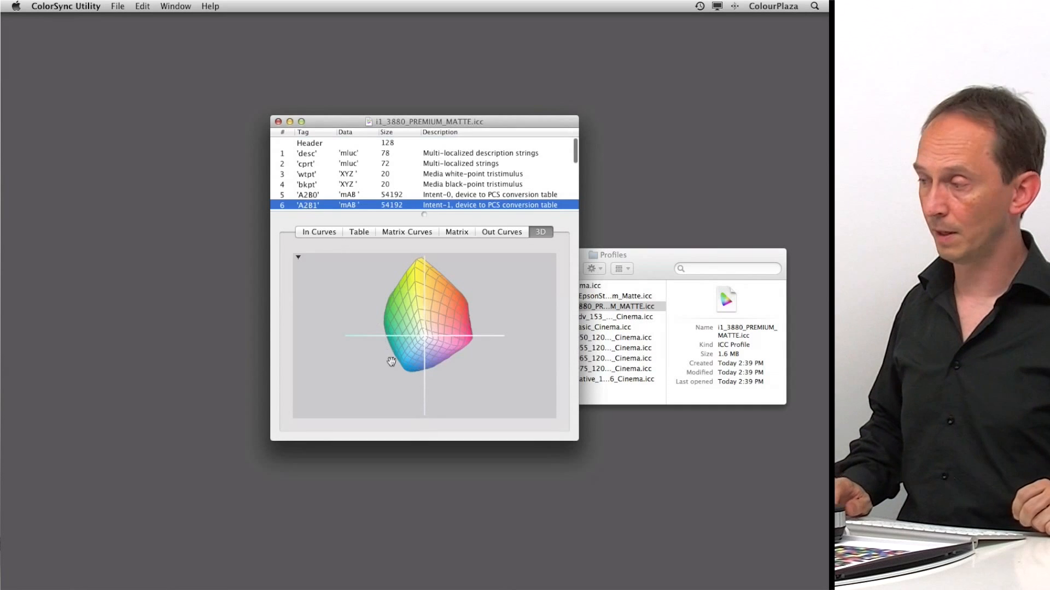
{"action": "left_click_drag", "start_coordinate": [433, 351], "coordinate": [413, 322]}
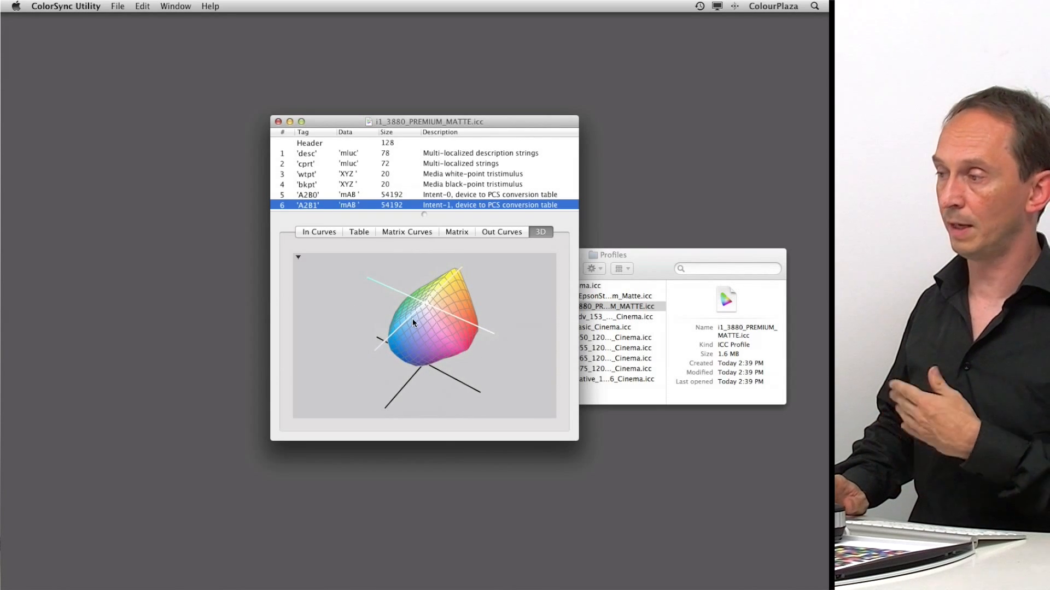
{"action": "left_click_drag", "start_coordinate": [458, 335], "coordinate": [487, 377]}
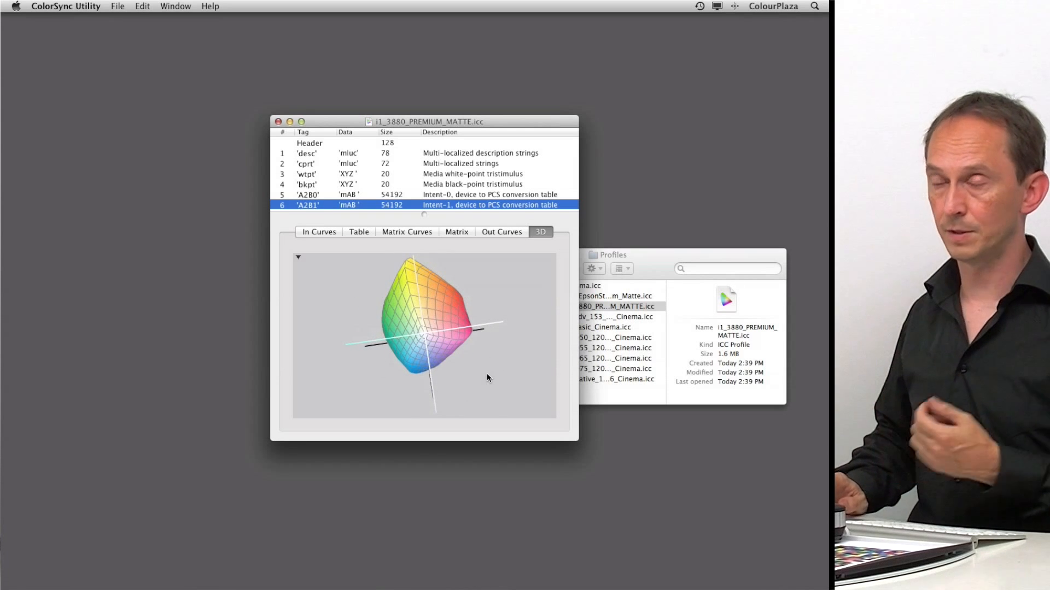
{"action": "left_click_drag", "start_coordinate": [461, 369], "coordinate": [449, 298]}
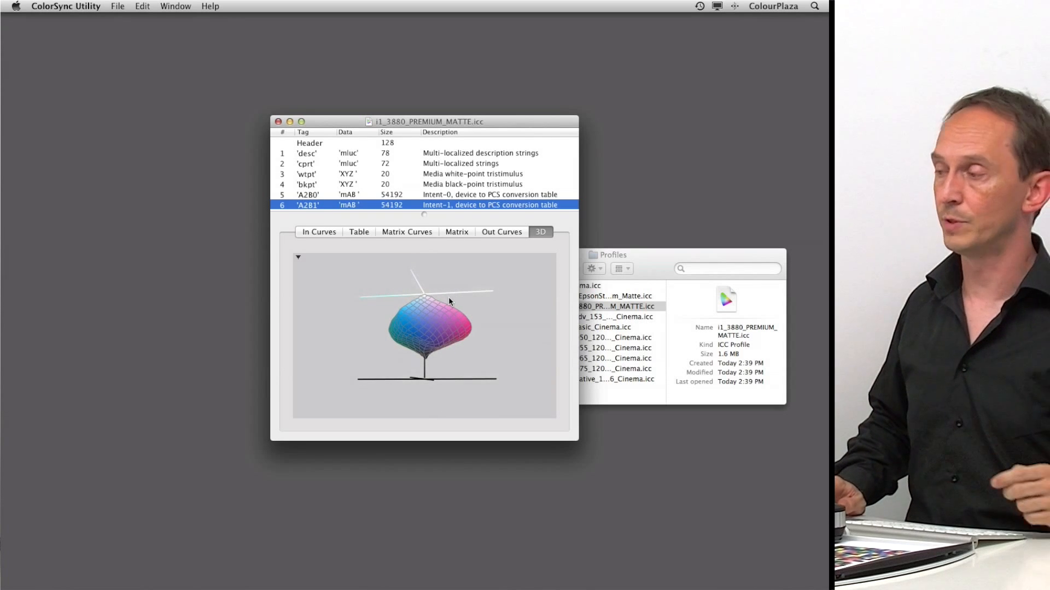